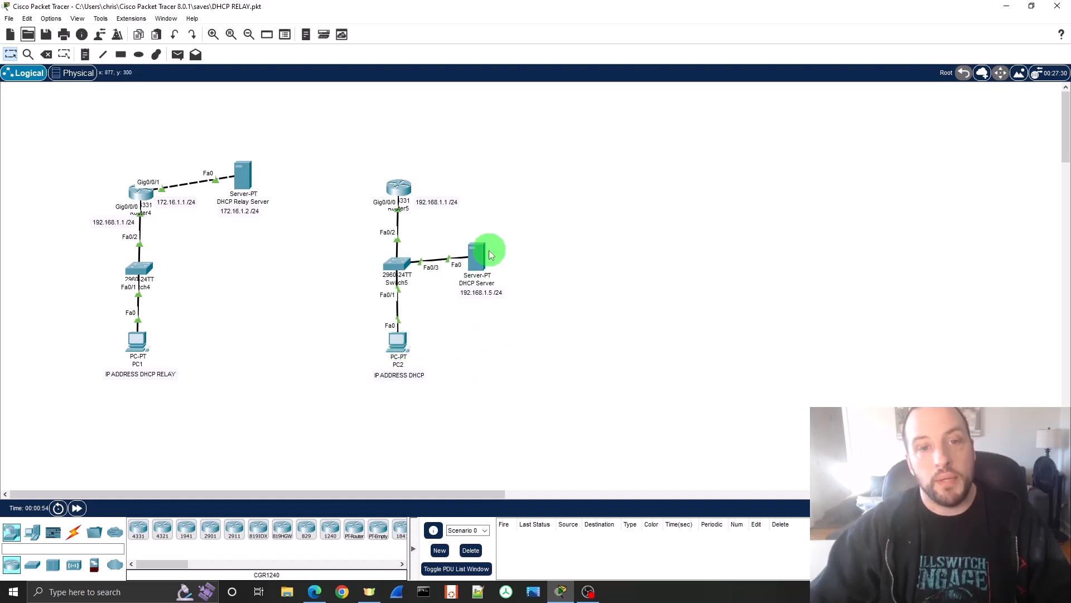
Step: Set PC2's FastEthernet0 IP configuration to DHCP
left_click(399, 338)
left_click_drag(580, 100, 782, 89)
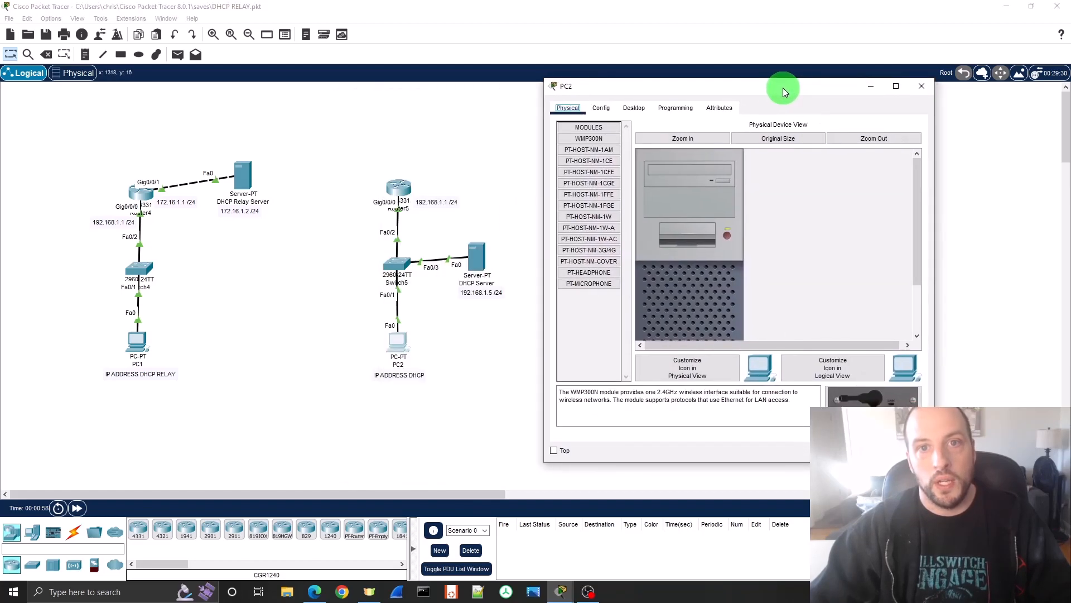
left_click(601, 107)
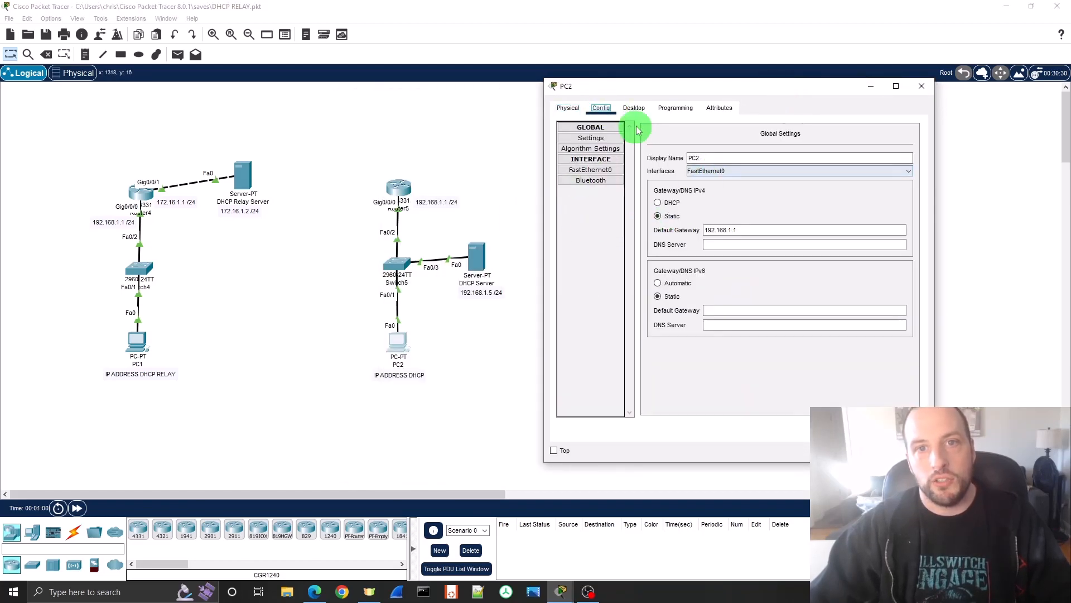
left_click(607, 169)
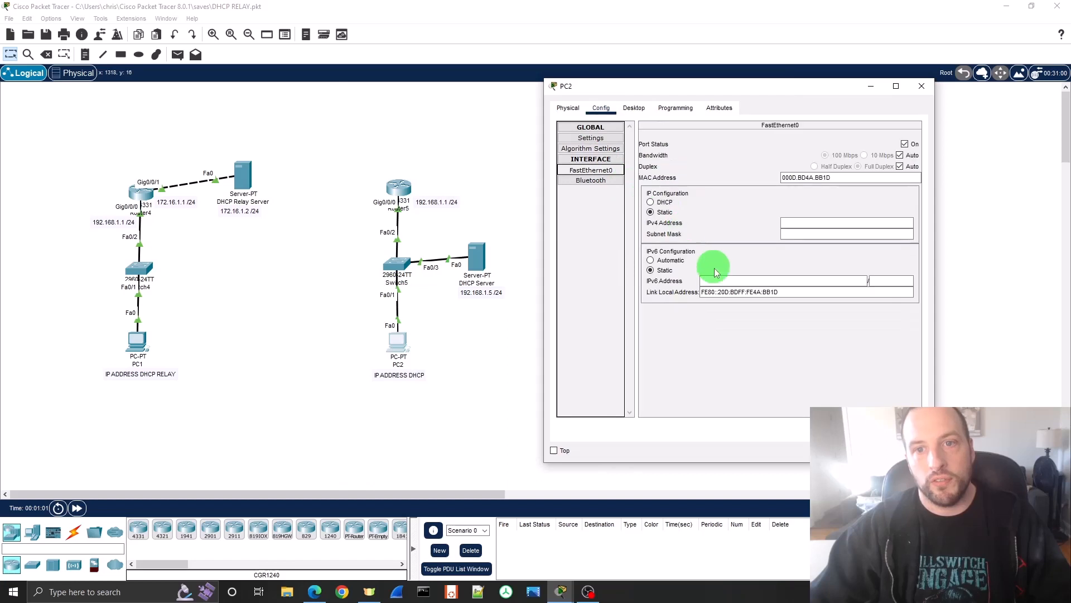
left_click(661, 202)
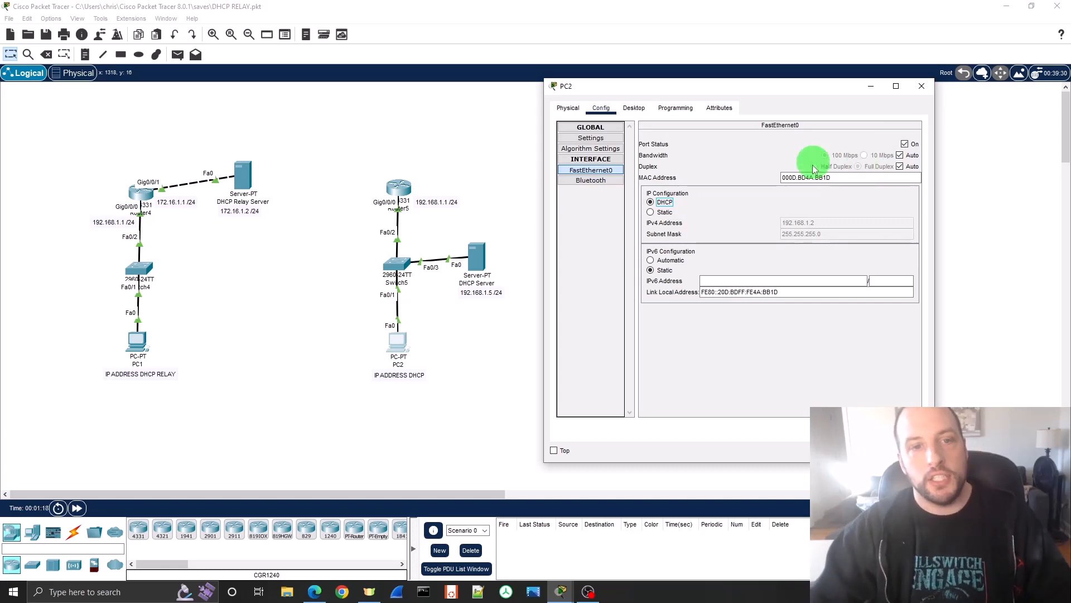
left_click(921, 87)
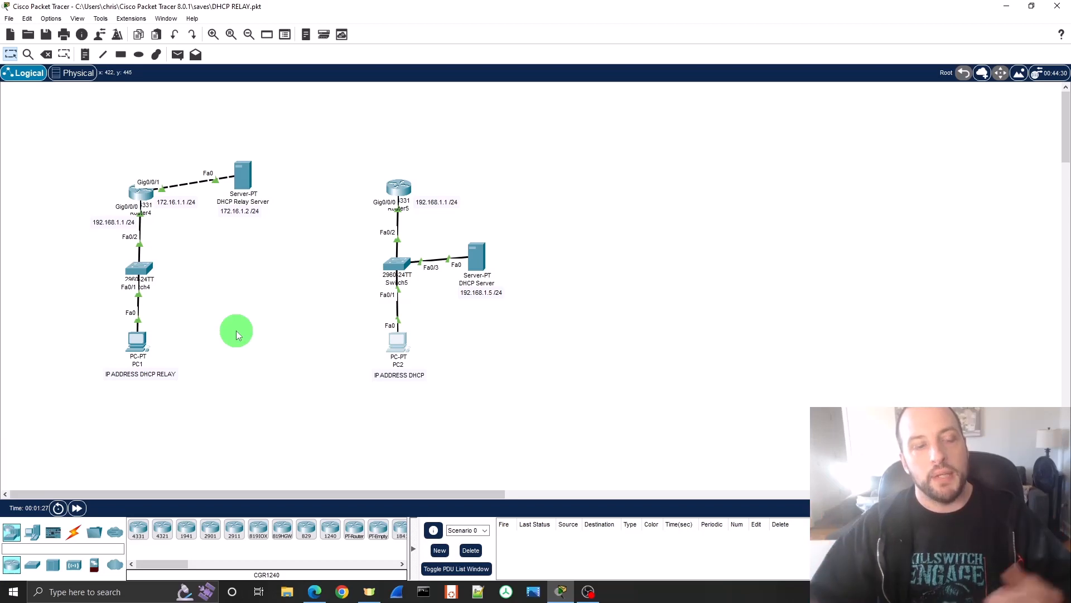
Step: Set the FastEthernet0 IP configuration of PC1 in the DHCP relay network to DHCP
left_click(139, 339)
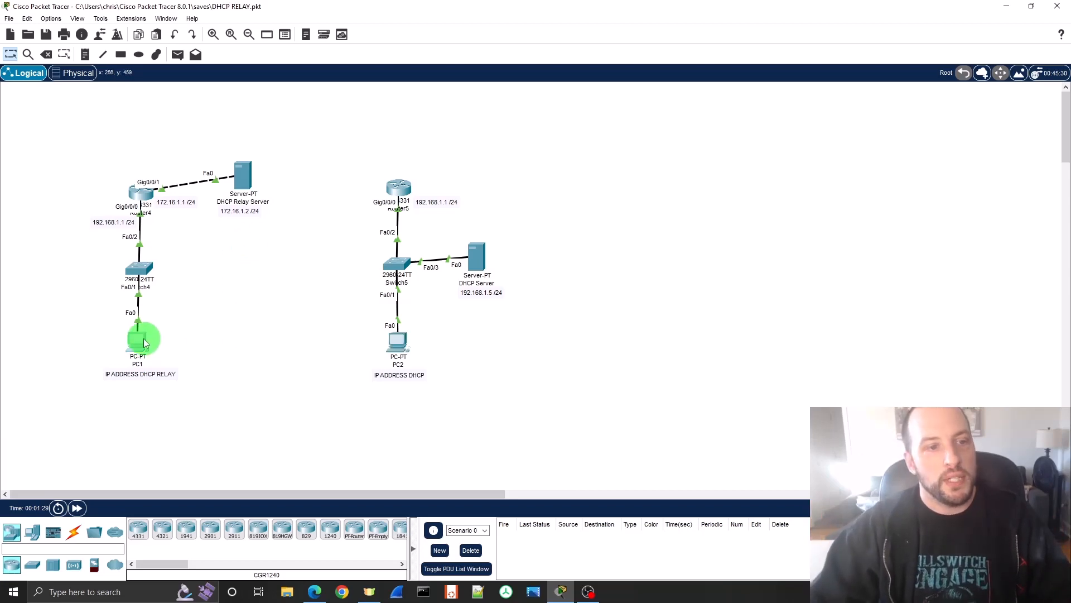
left_click_drag(574, 111, 787, 99)
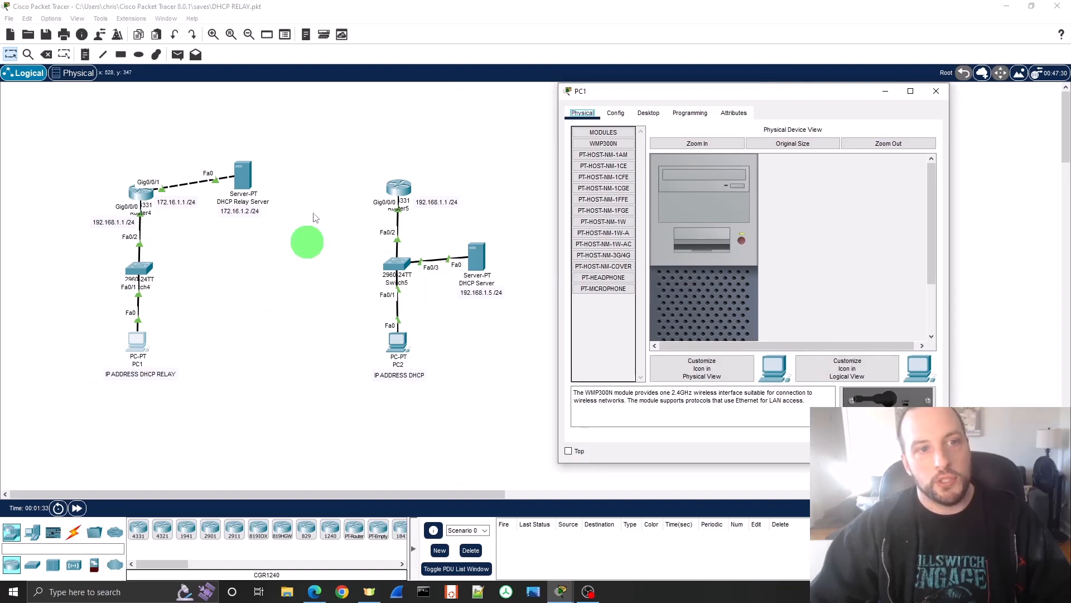
left_click(616, 113)
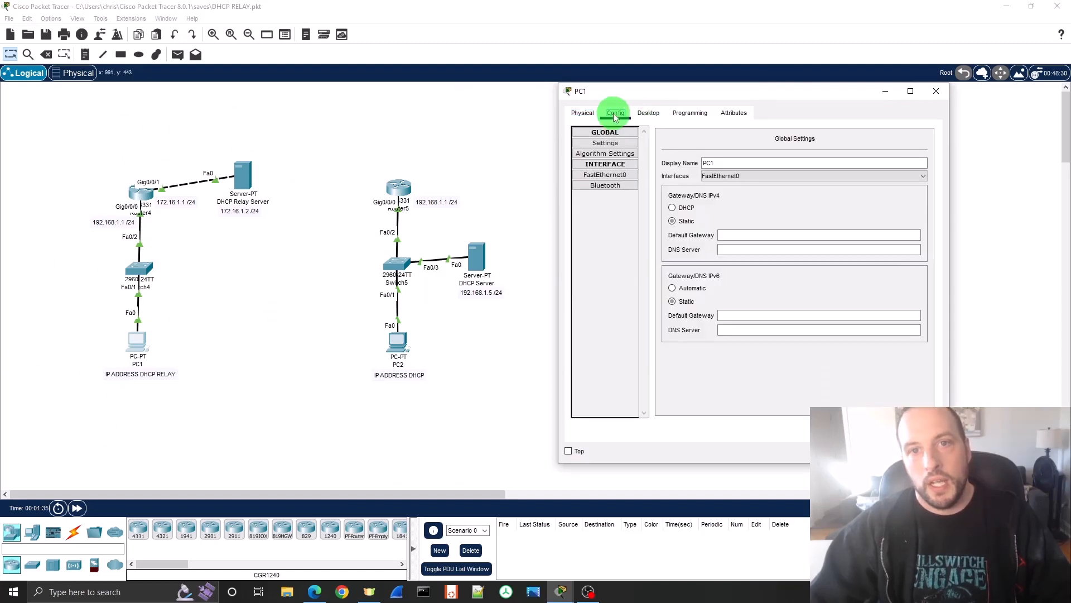
left_click(619, 174)
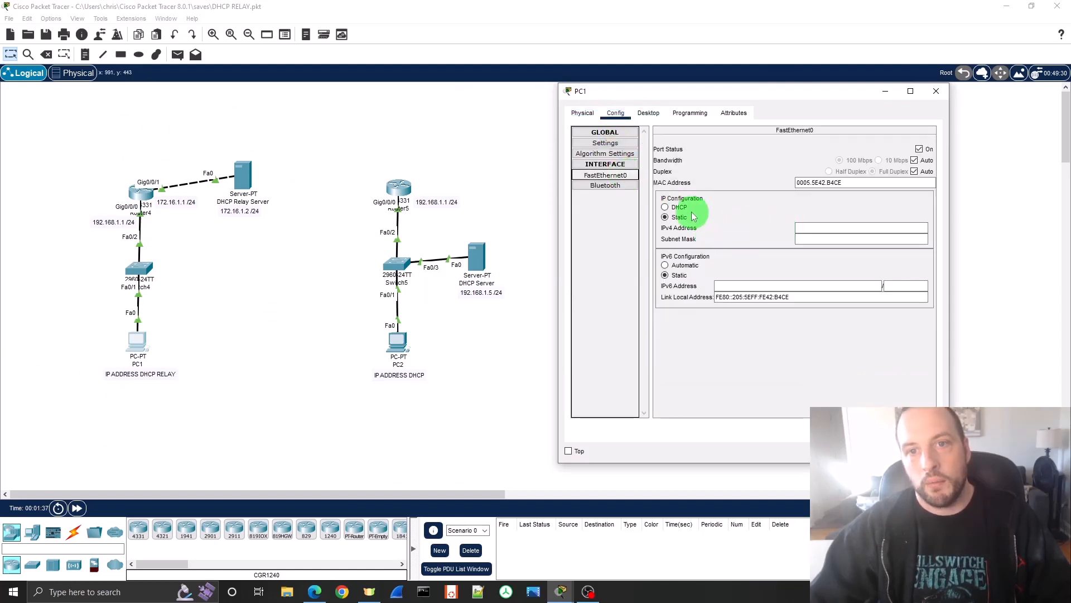
left_click(665, 207)
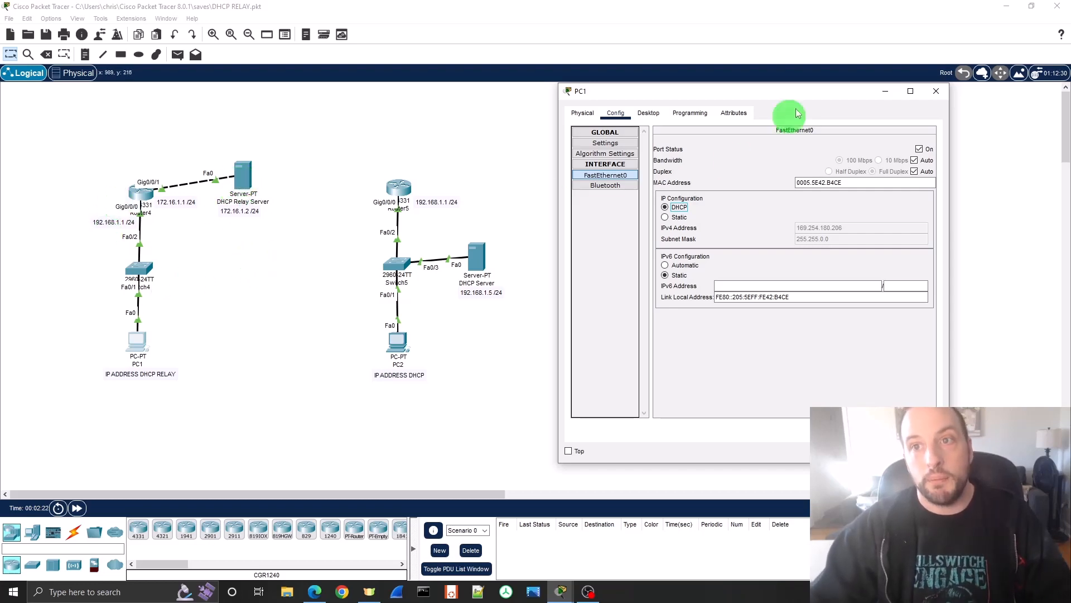
left_click(936, 91)
Step: Open Router4's command line and enter global configuration mode with en and conf t
left_click(134, 193)
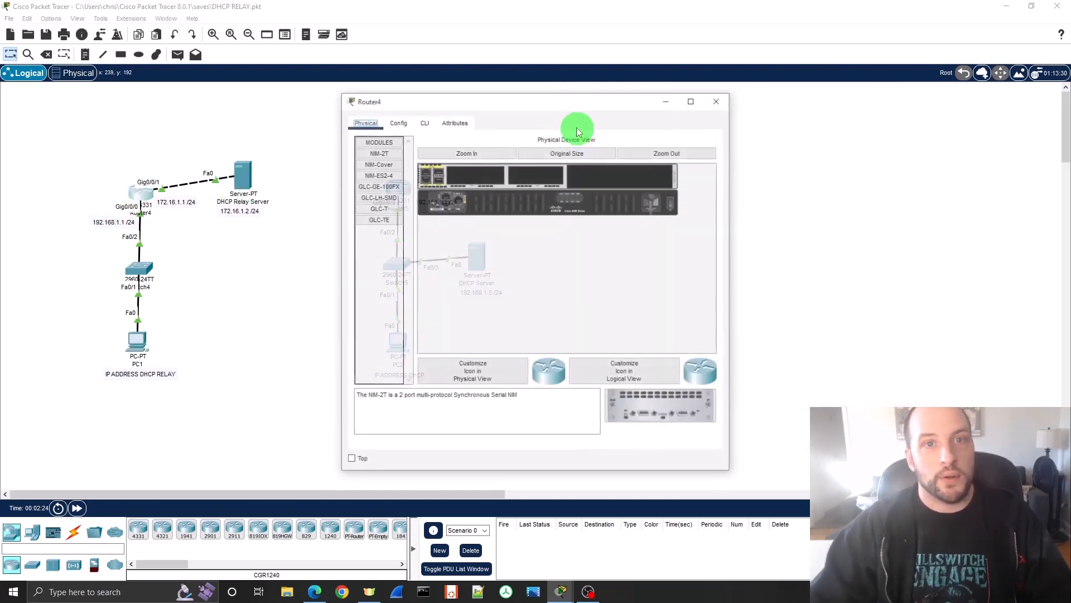
left_click_drag(548, 99, 772, 96)
left_click(645, 114)
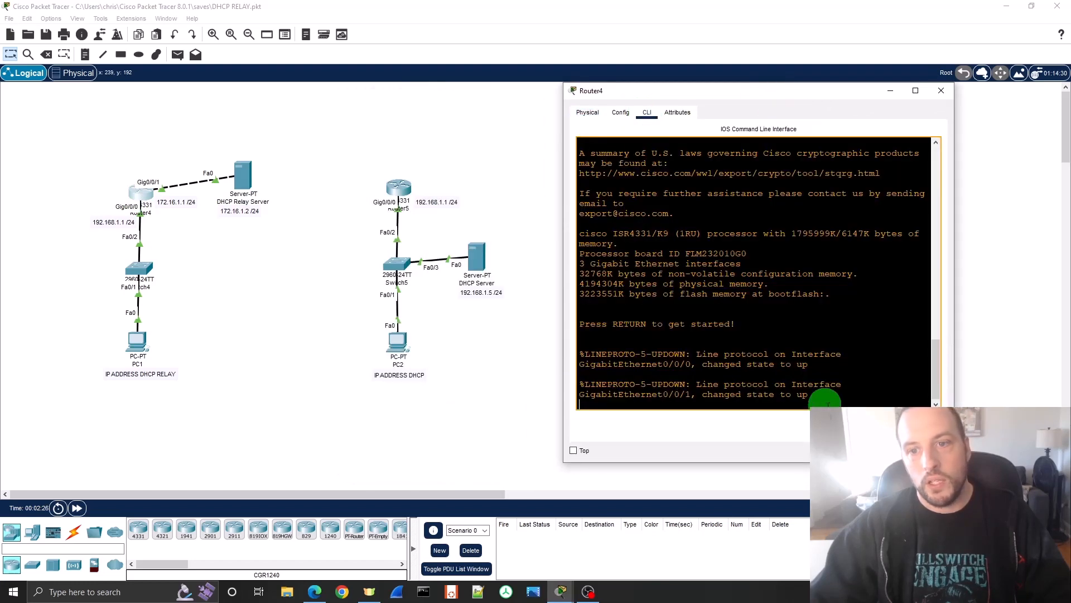
key("Return")
key("Return")
key("Return")
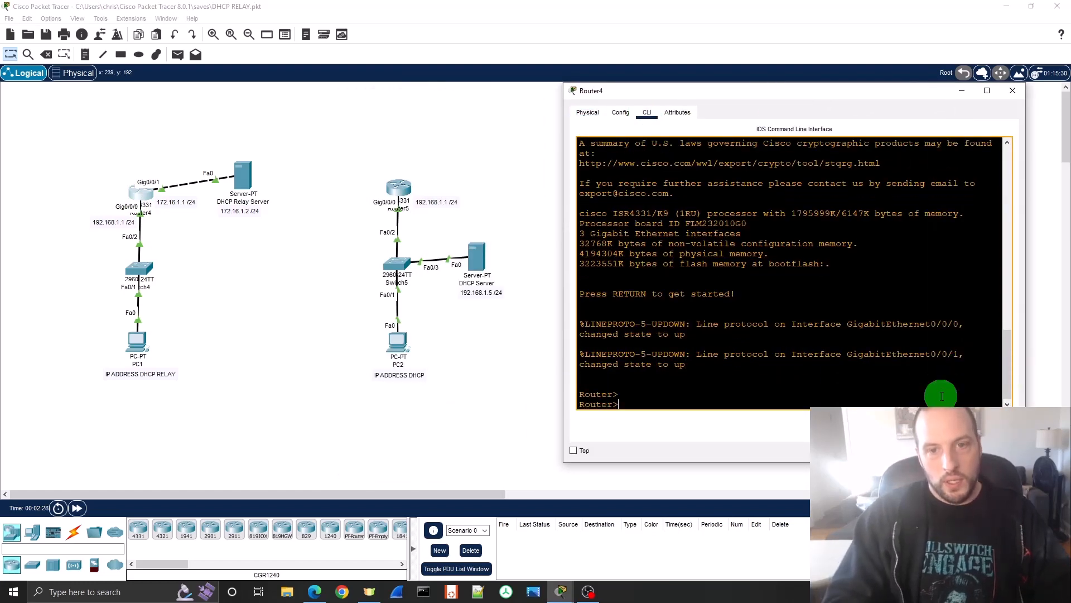
type("en")
key("Return")
type("conf t")
key("Return")
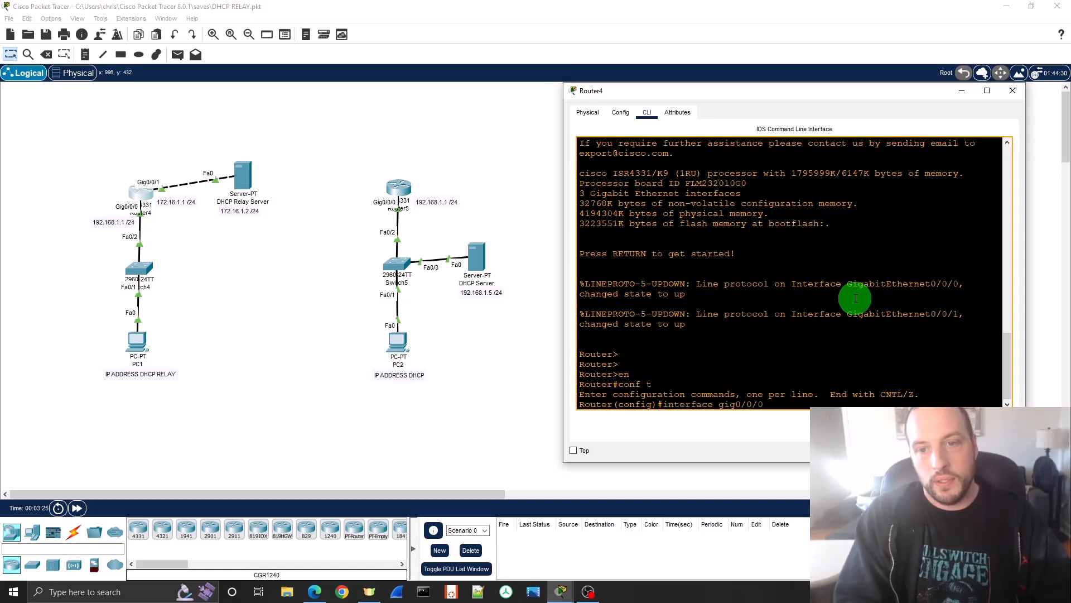
Step: On Router4's interface gig0/0/0, configure ip helper-address 172.16.1.2 and exit configuration mode
key("Return")
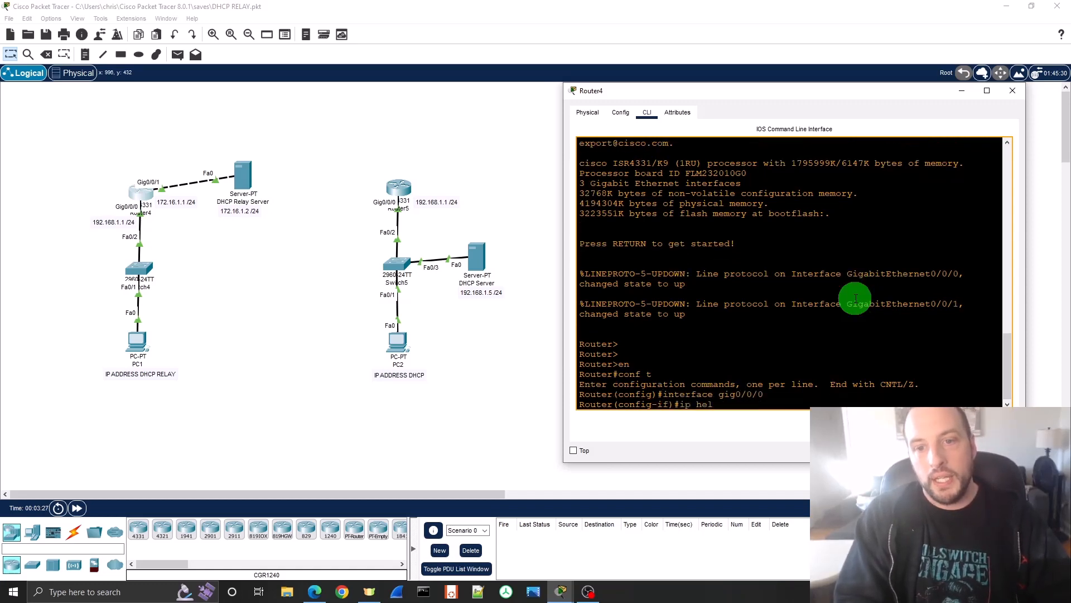
type("ip helper-address 172.16.1.2")
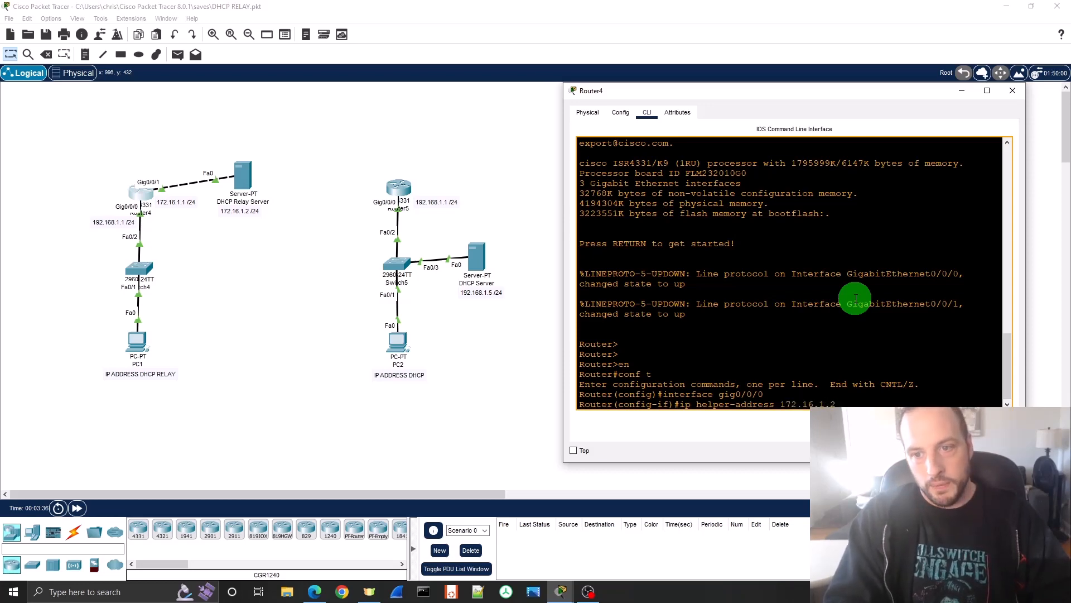
key("Return")
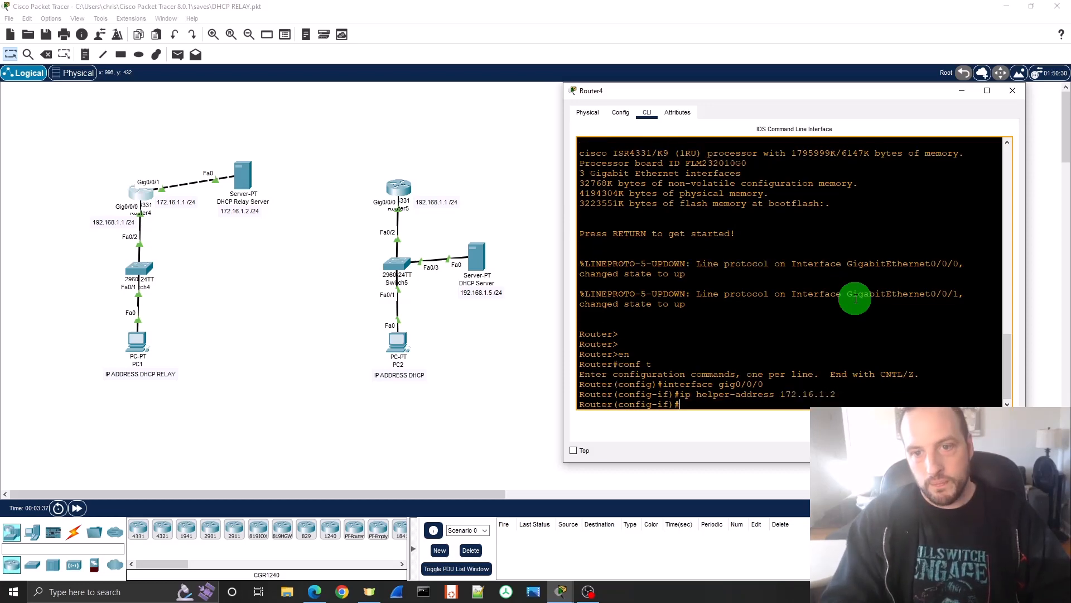
type("exit")
key("Return")
type("exit")
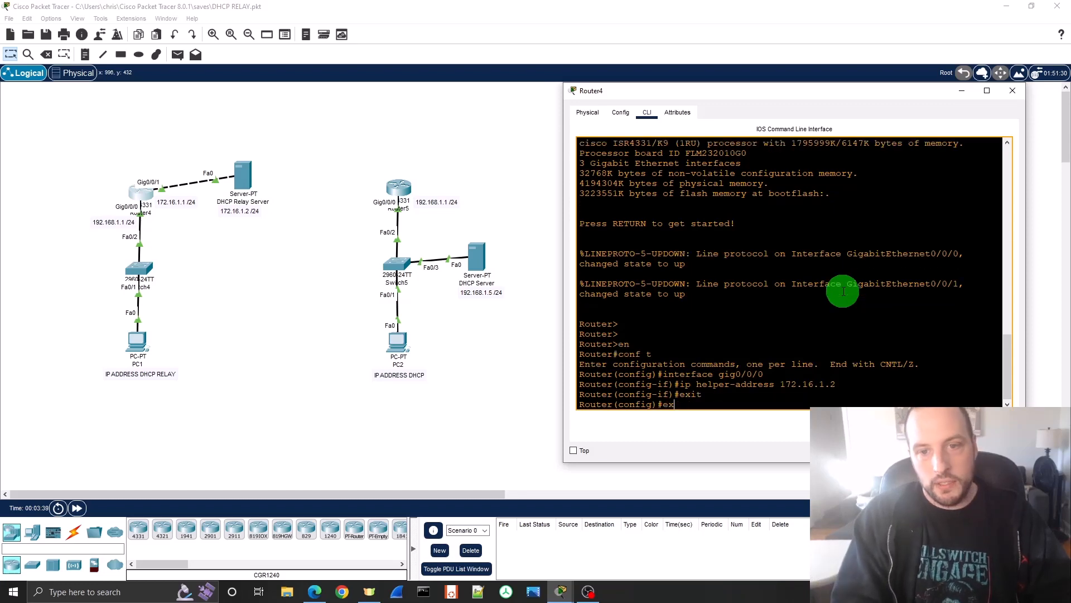
key("Return")
key("Return")
Step: Show Router4's running configuration and check the helper address under interface GigabitEthernet0/0/0
type("do")
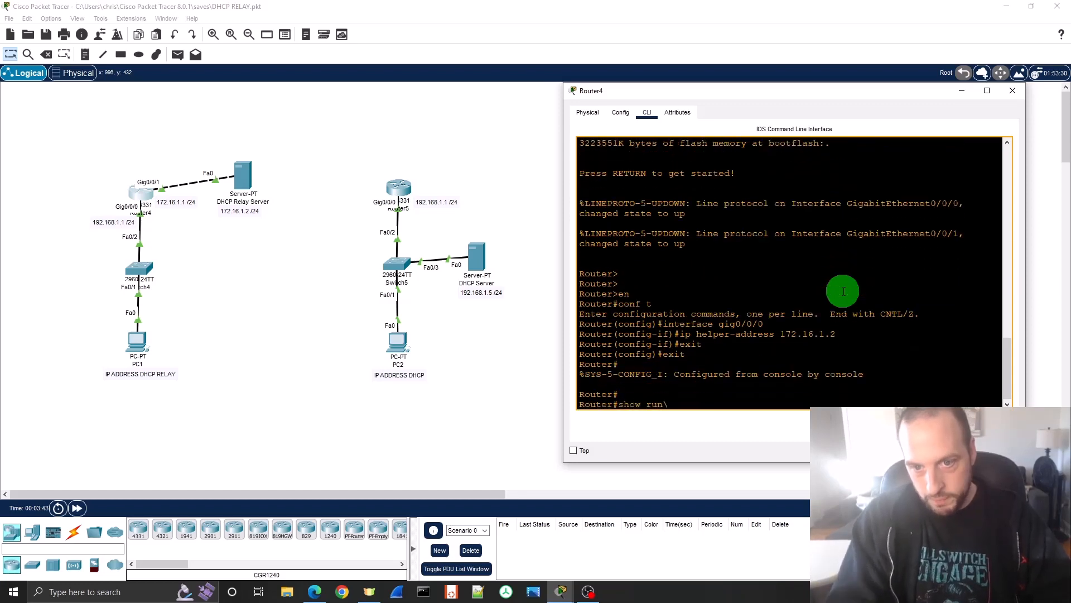
key("Return")
key("space")
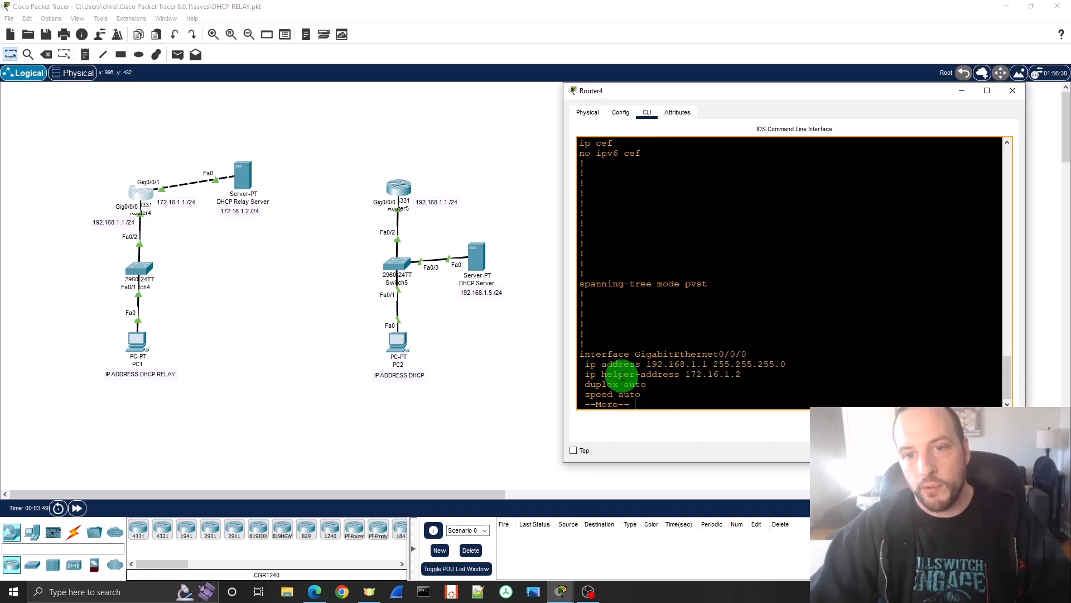
left_click(1013, 90)
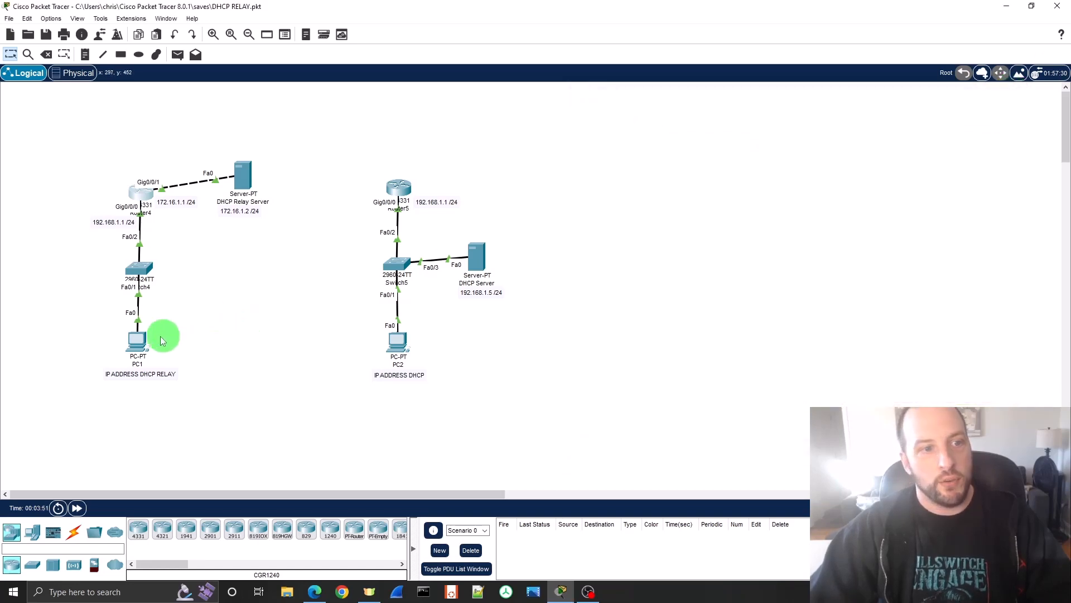
Step: Check the IPv4 address and subnet mask assigned to PC1's FastEthernet0 interface
left_click(134, 342)
left_click_drag(497, 84, 711, 89)
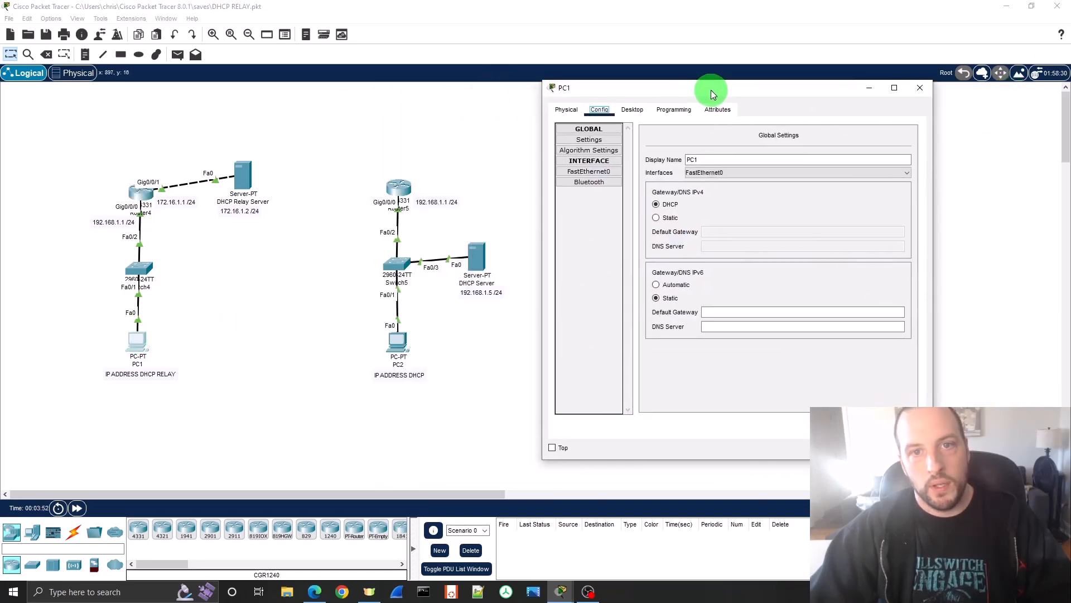
left_click(589, 171)
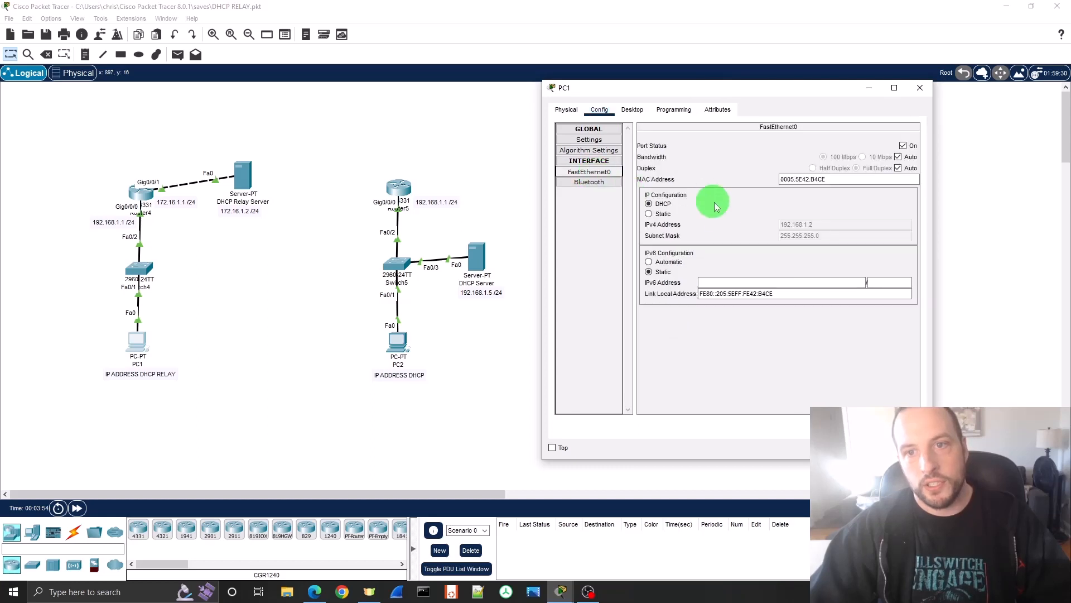